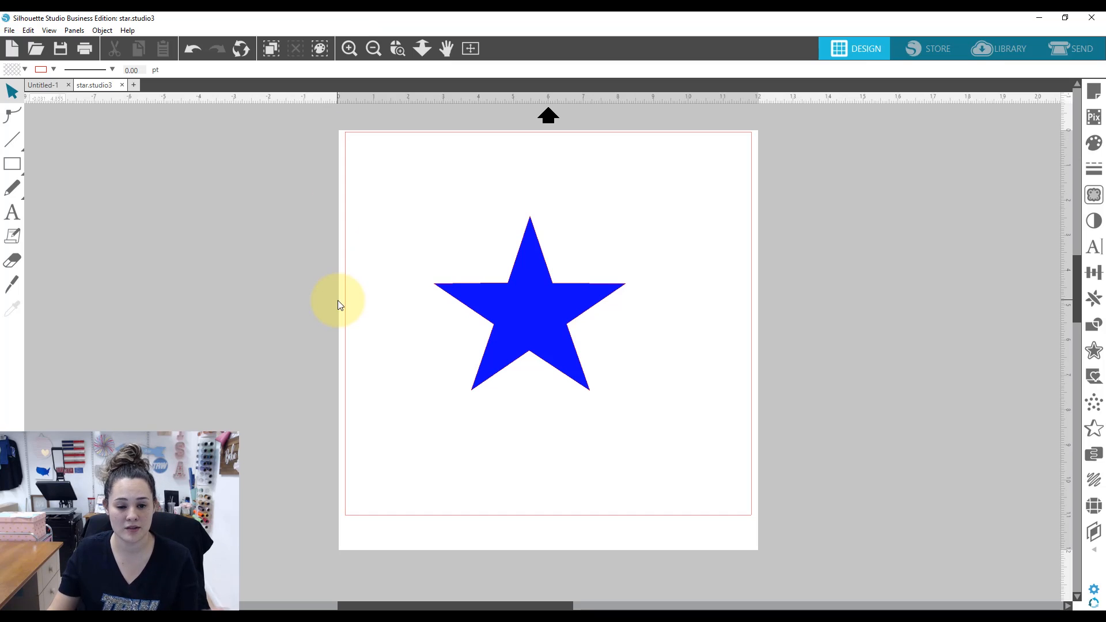
Move the blue star slightly closer to the page centre and create an outward offset of 0.09 in around it
mouse_move(518, 334)
left_mouse_down()
mouse_move(541, 318)
mouse_move(531, 319)
left_mouse_up()
left_click(531, 318)
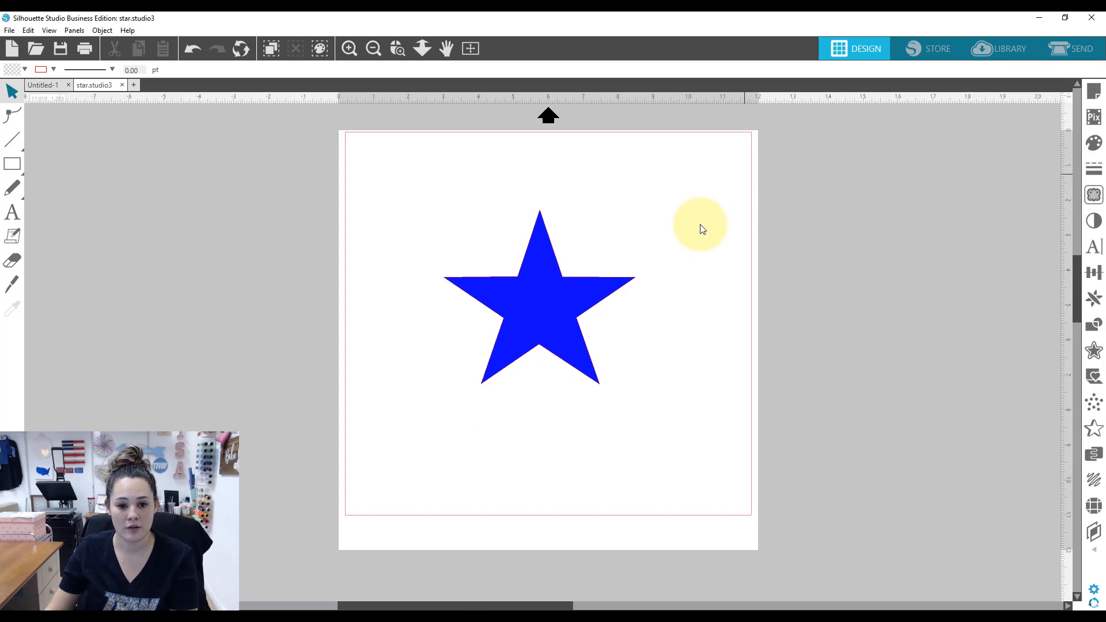
left_click(505, 292)
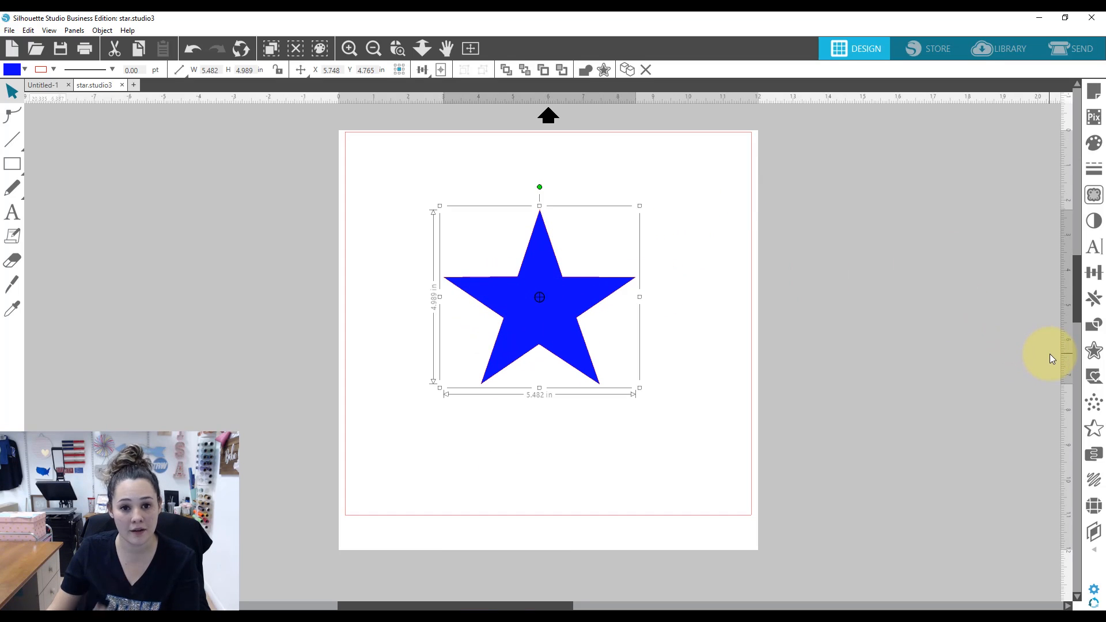
left_click(1094, 352)
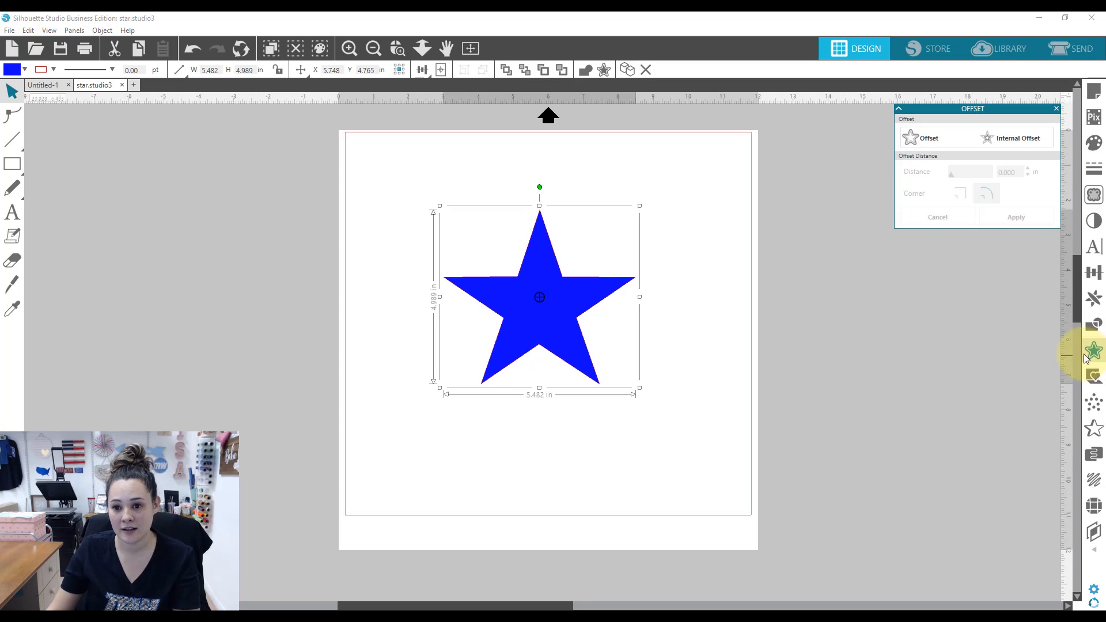
left_click(924, 142)
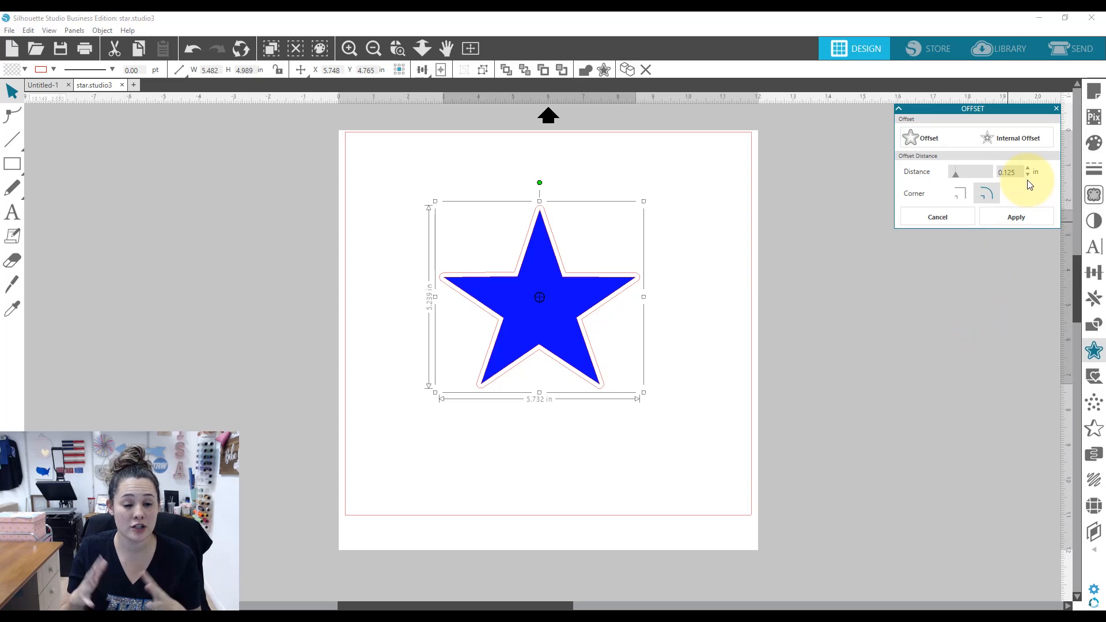
double_click(1009, 171)
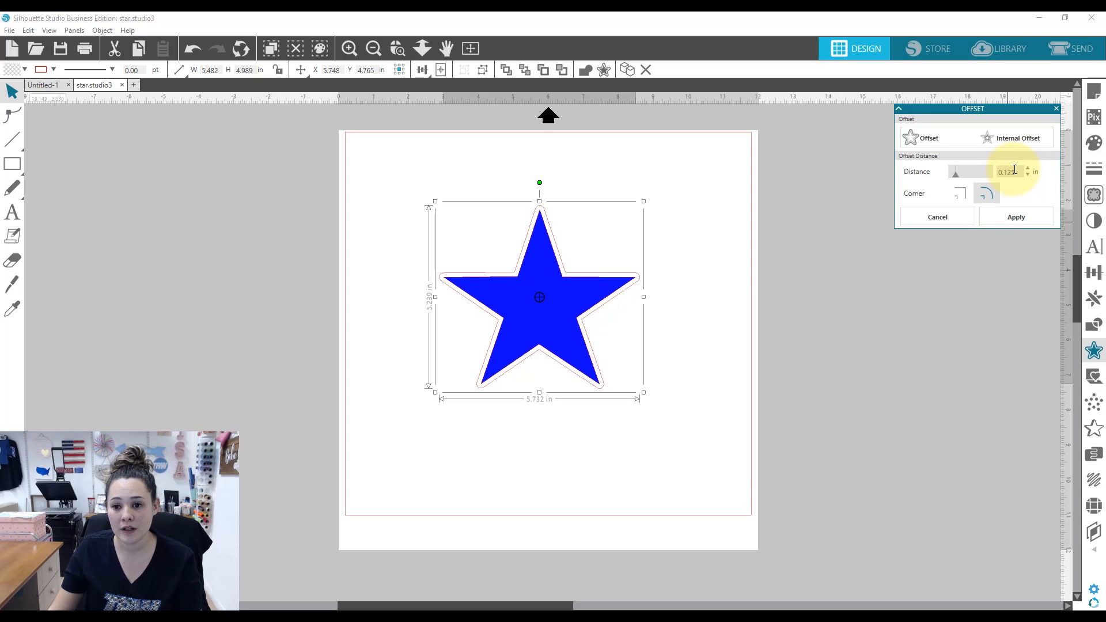
type(".09")
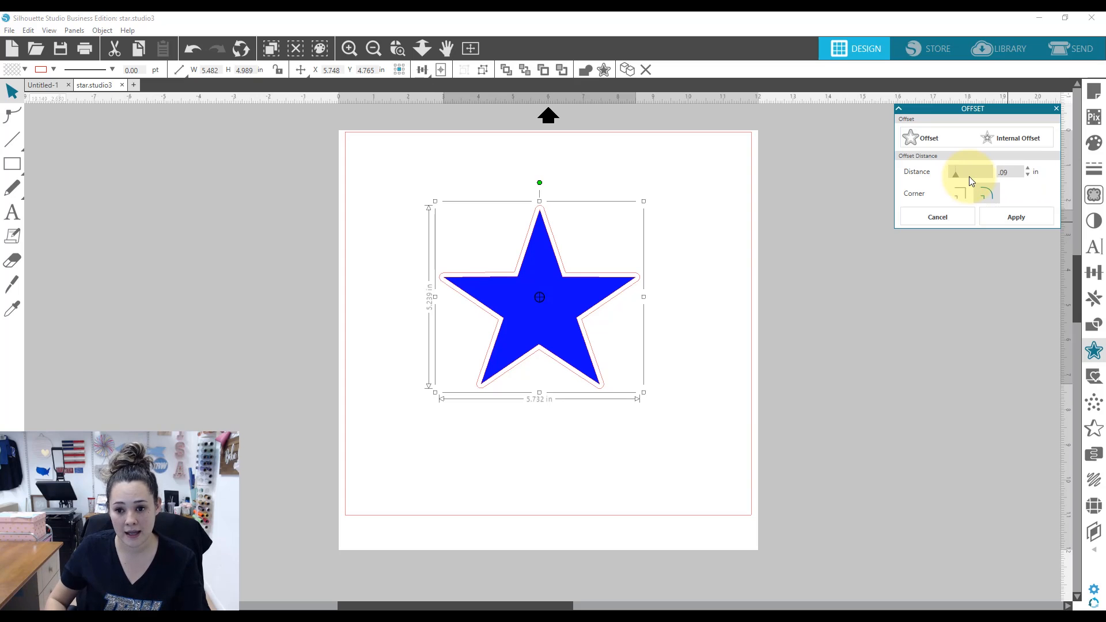
key("Return")
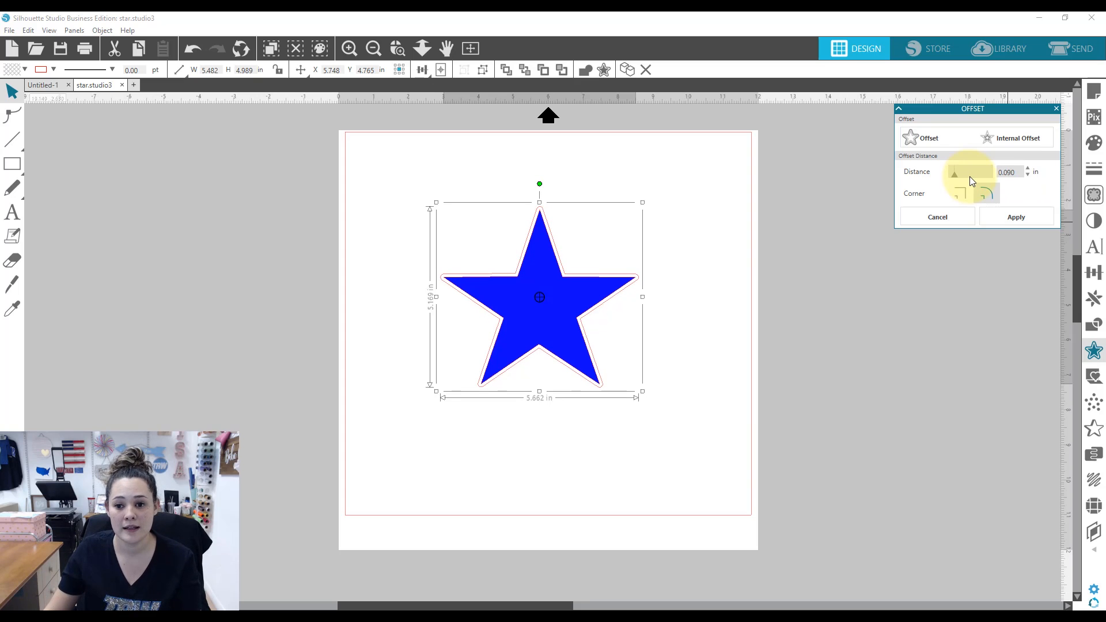
left_click(1001, 217)
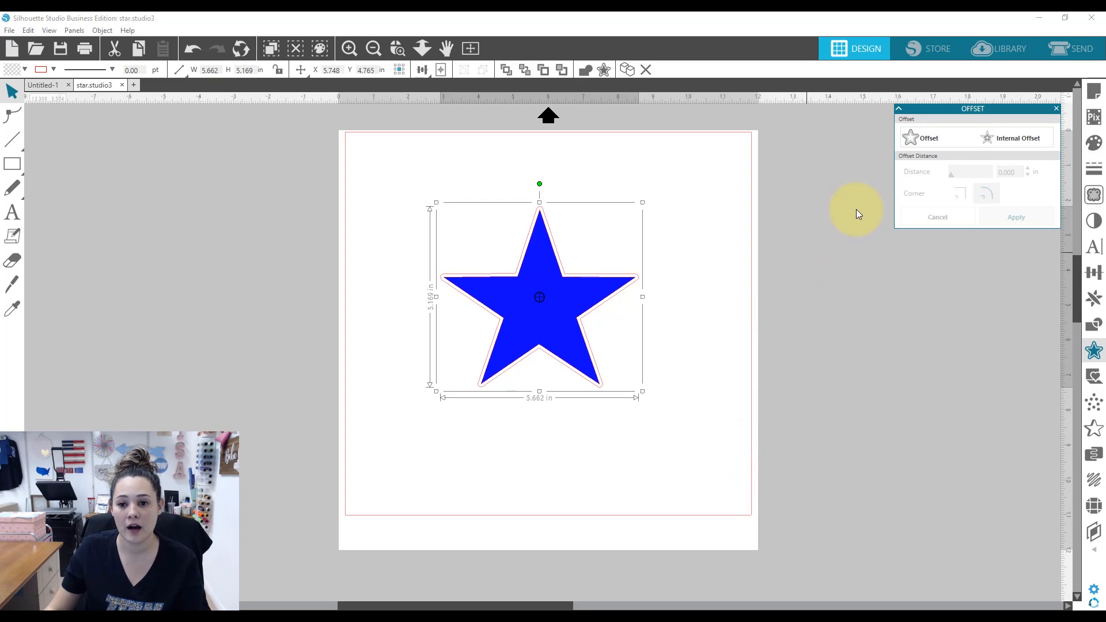
Create a second outward offset of 0.2 in around the first offset outline
left_click(914, 139)
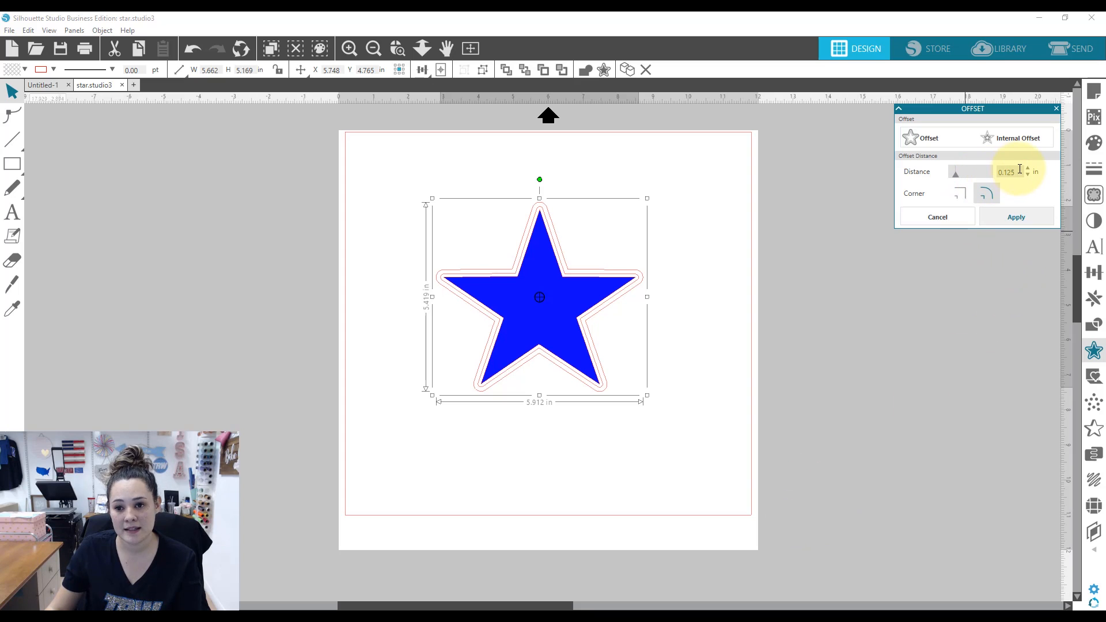
left_click_drag(1016, 171, 981, 168)
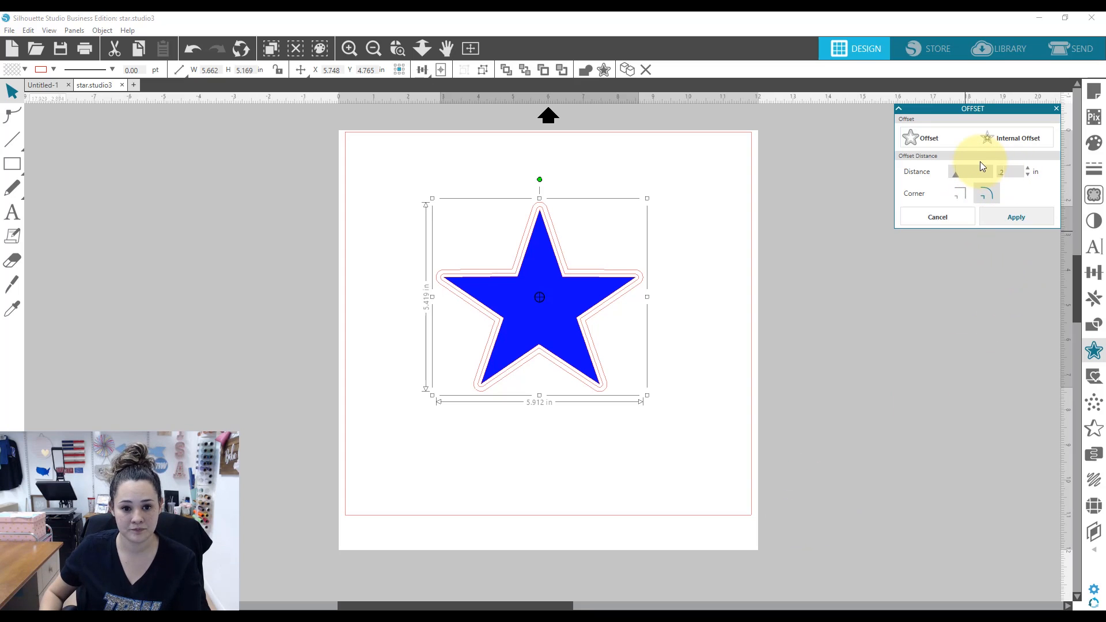
key("Return")
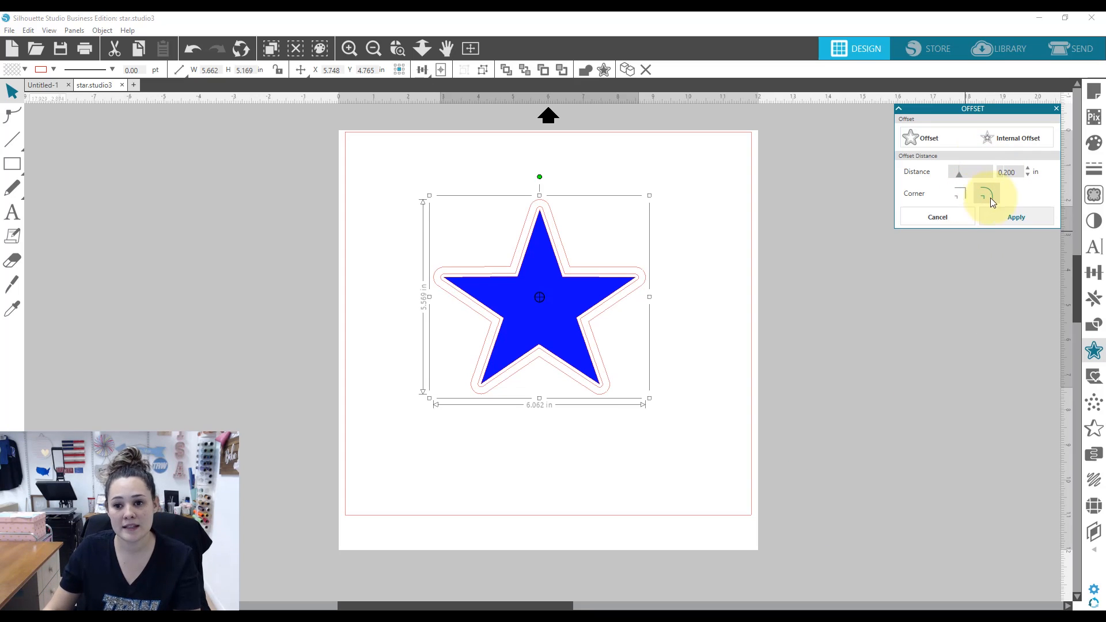
left_click(1017, 217)
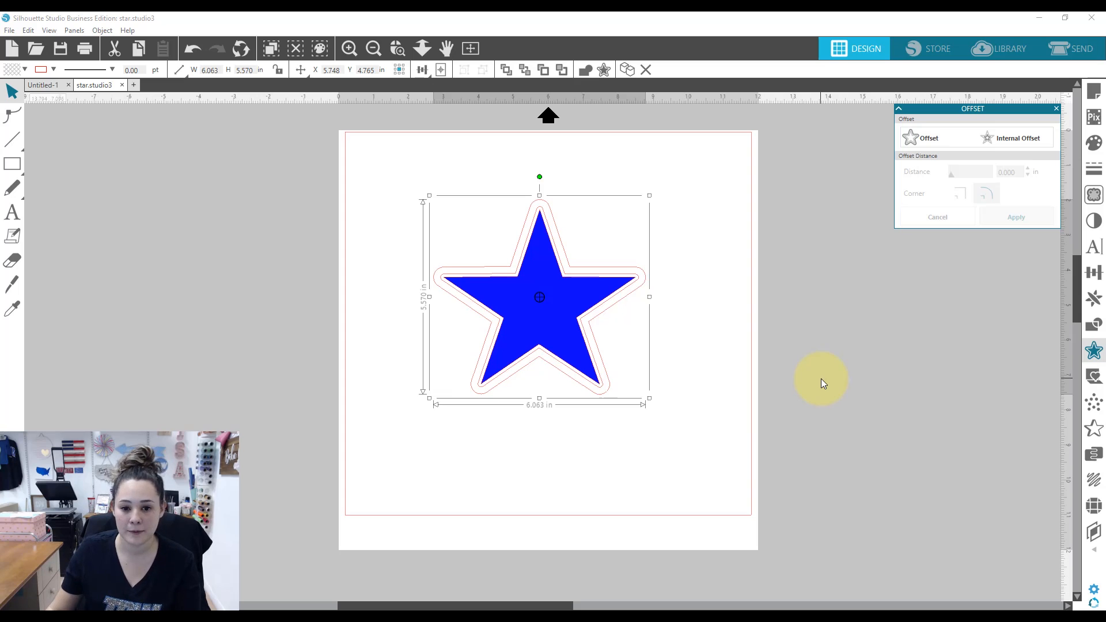
Create a third outward offset of 0.225 in around the second offset outline
left_click(930, 137)
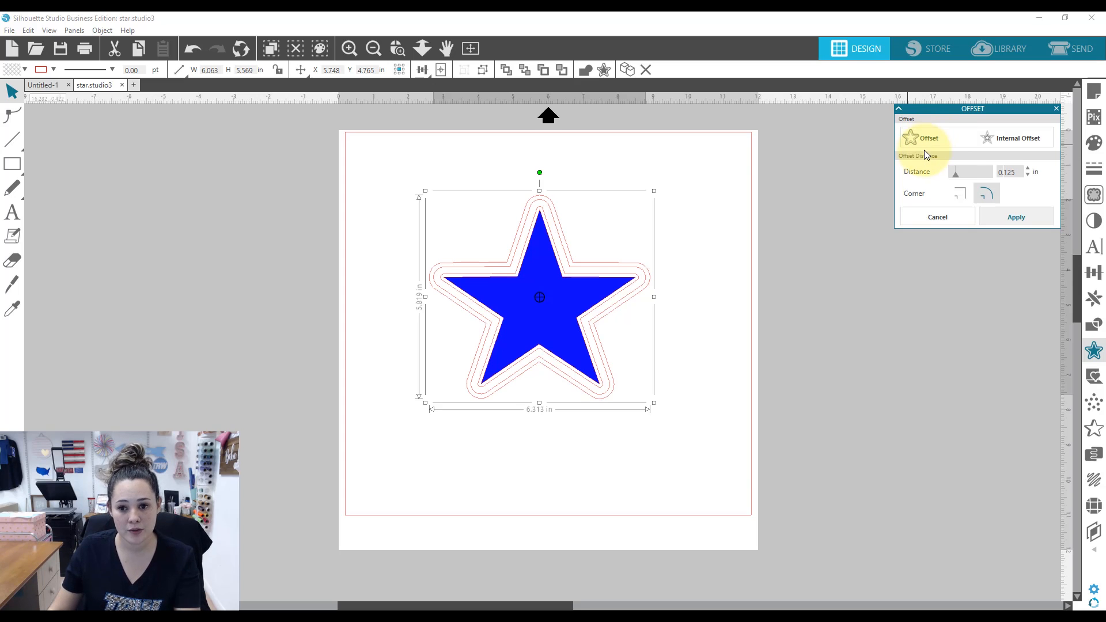
double_click(1008, 173)
type(".")
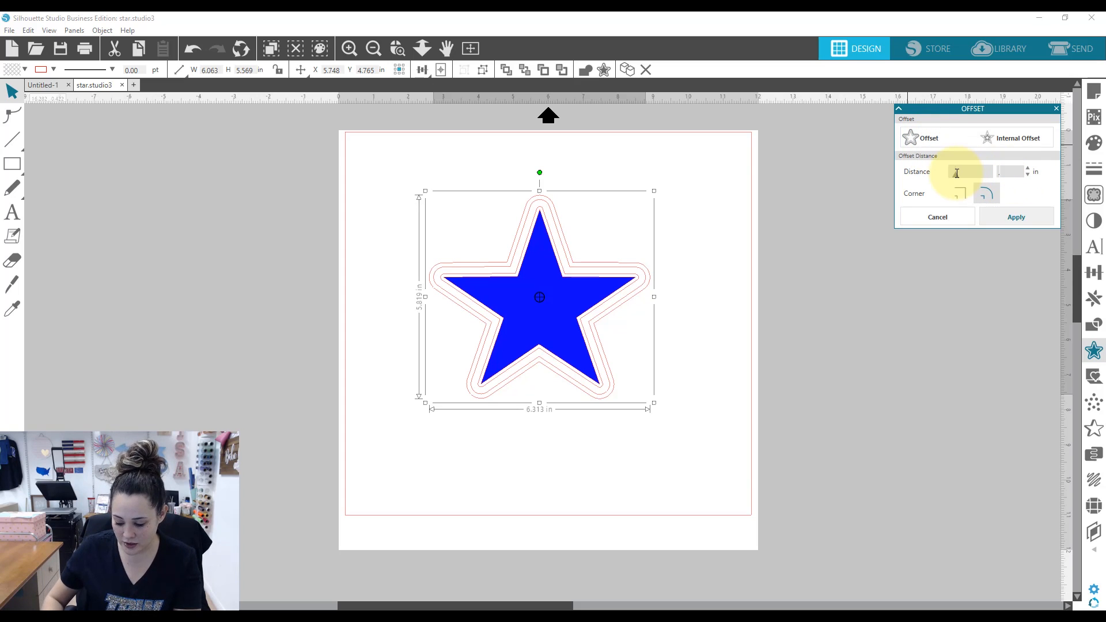
type("225")
key("Return")
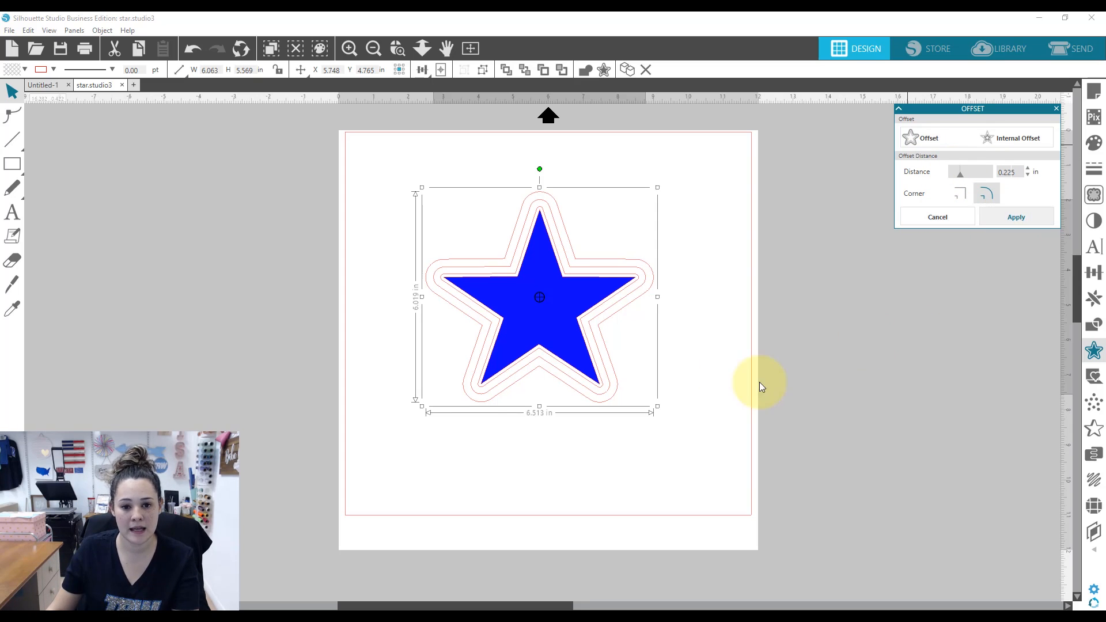
left_click(734, 380)
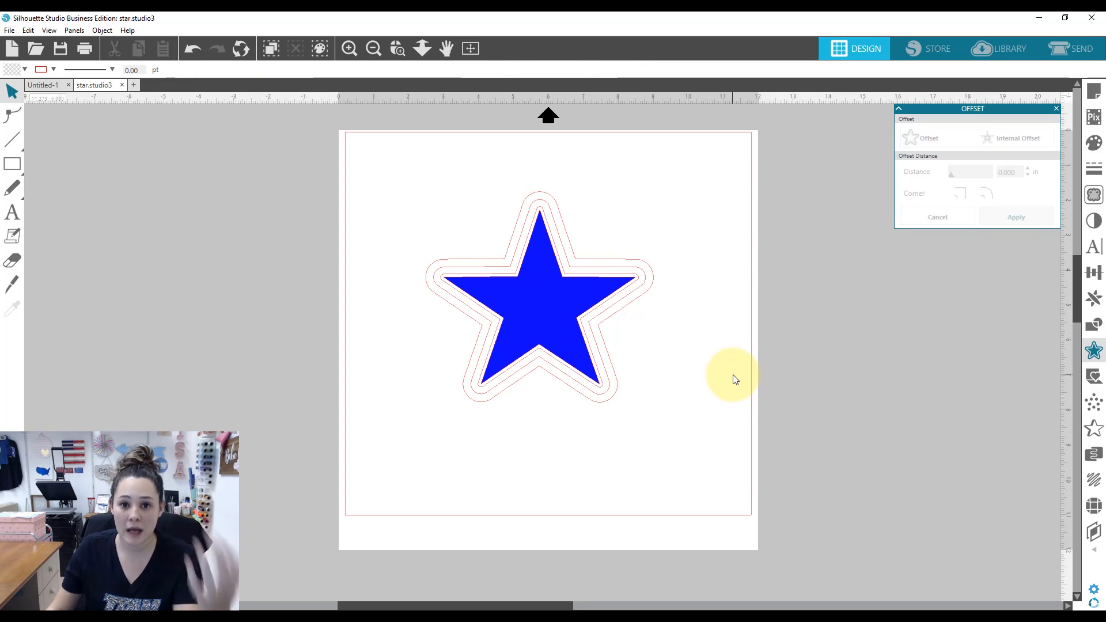
Apply the edge rhinestone effect to the innermost offset outline and fill its stones with pink
left_click(588, 281)
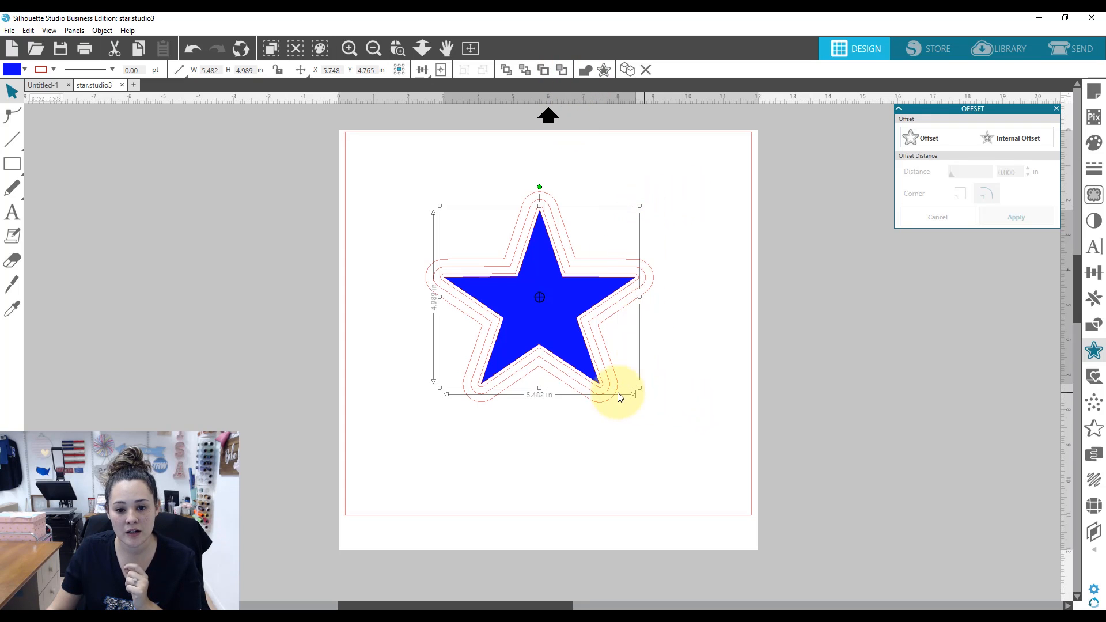
left_click(396, 50)
left_click_drag(506, 202, 609, 270)
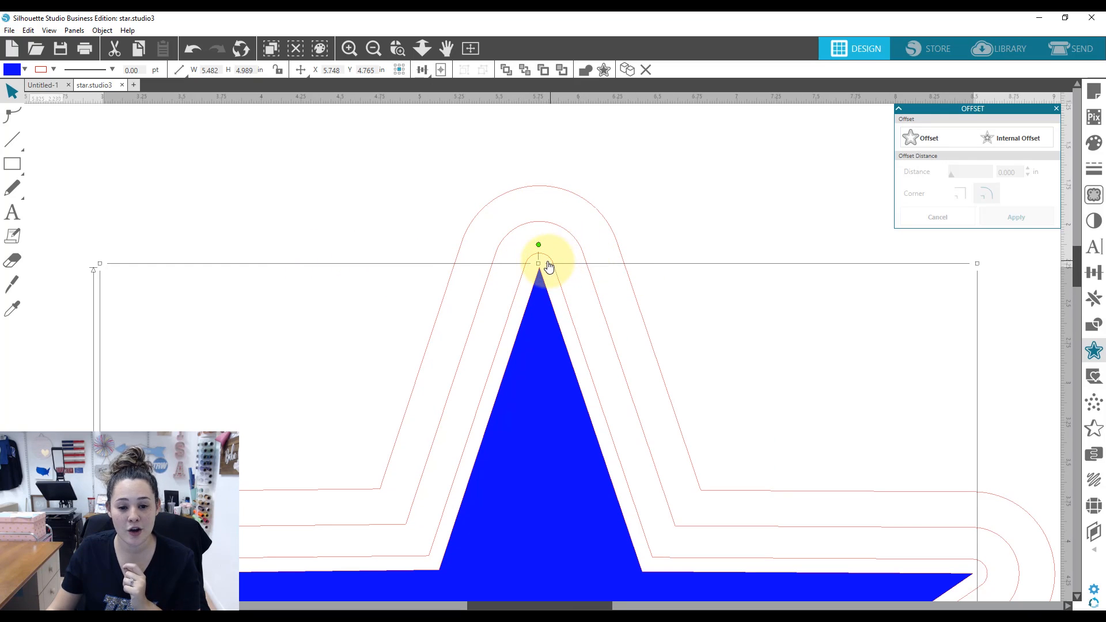
left_click(700, 183)
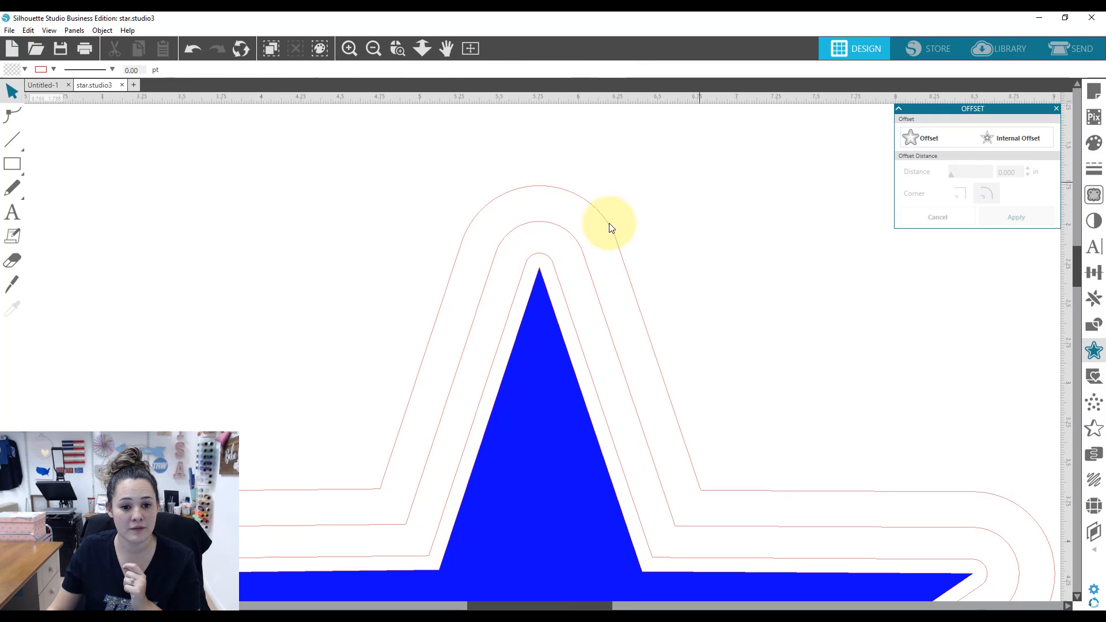
left_click(545, 258)
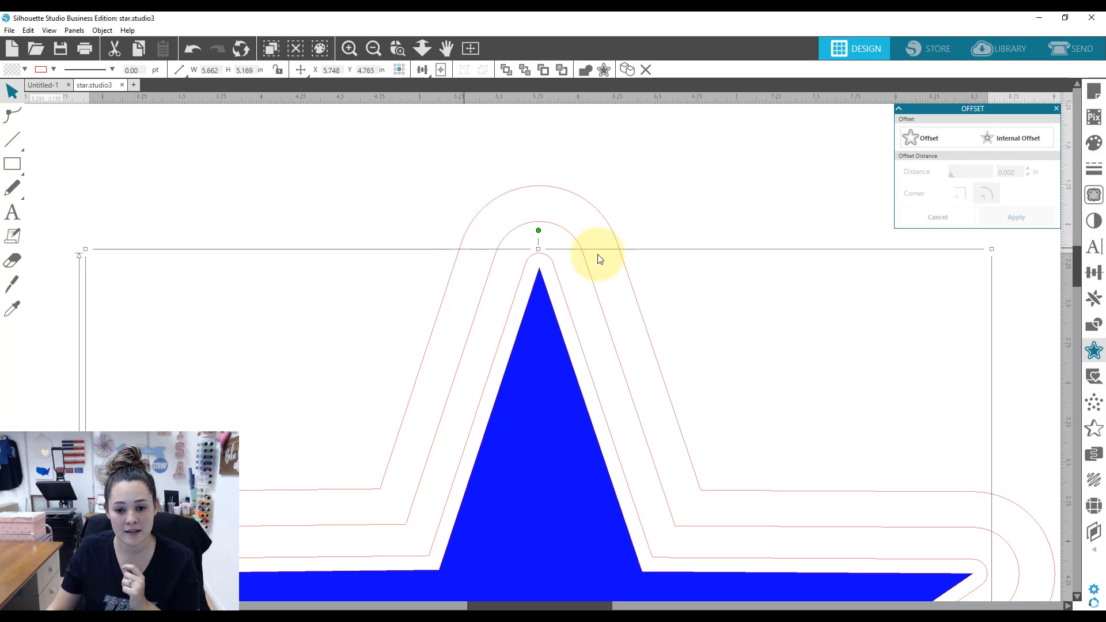
left_click(476, 49)
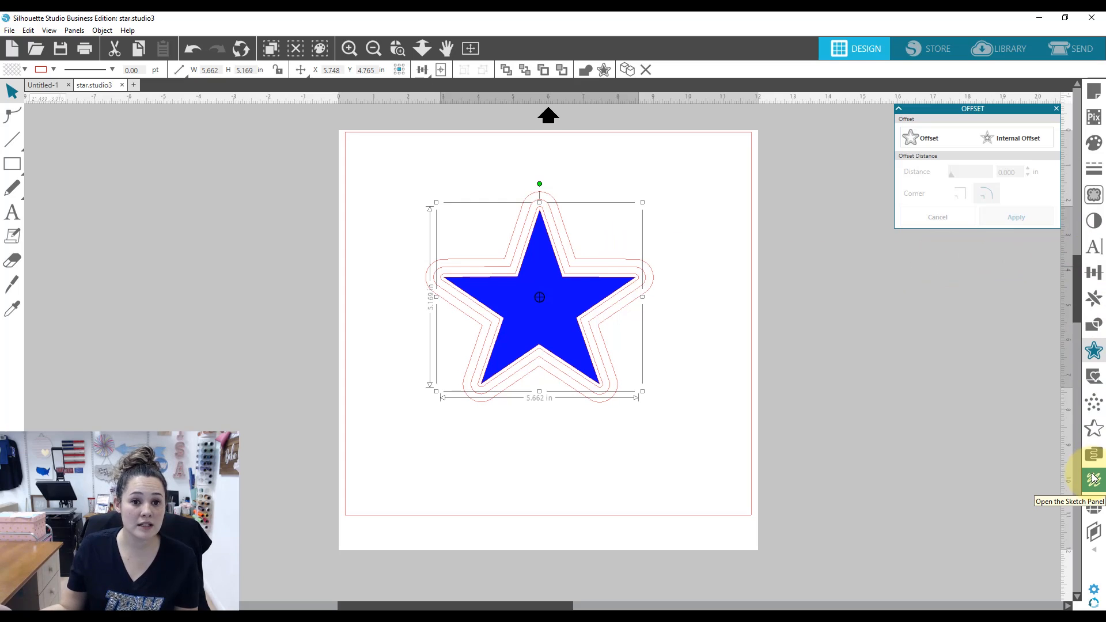
left_click(1094, 507)
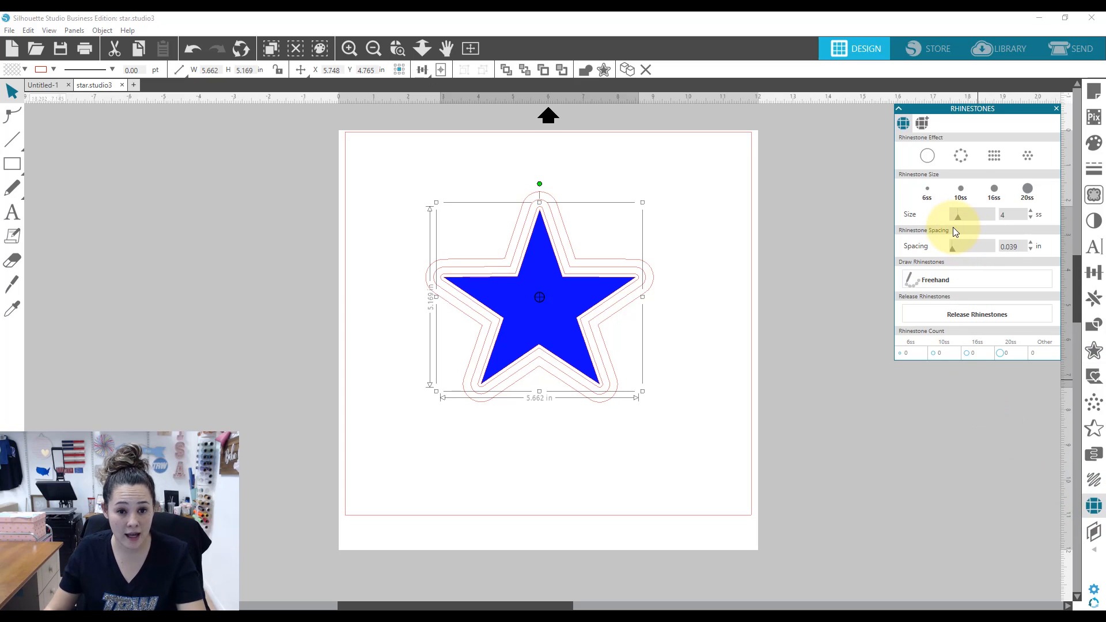
left_click(961, 156)
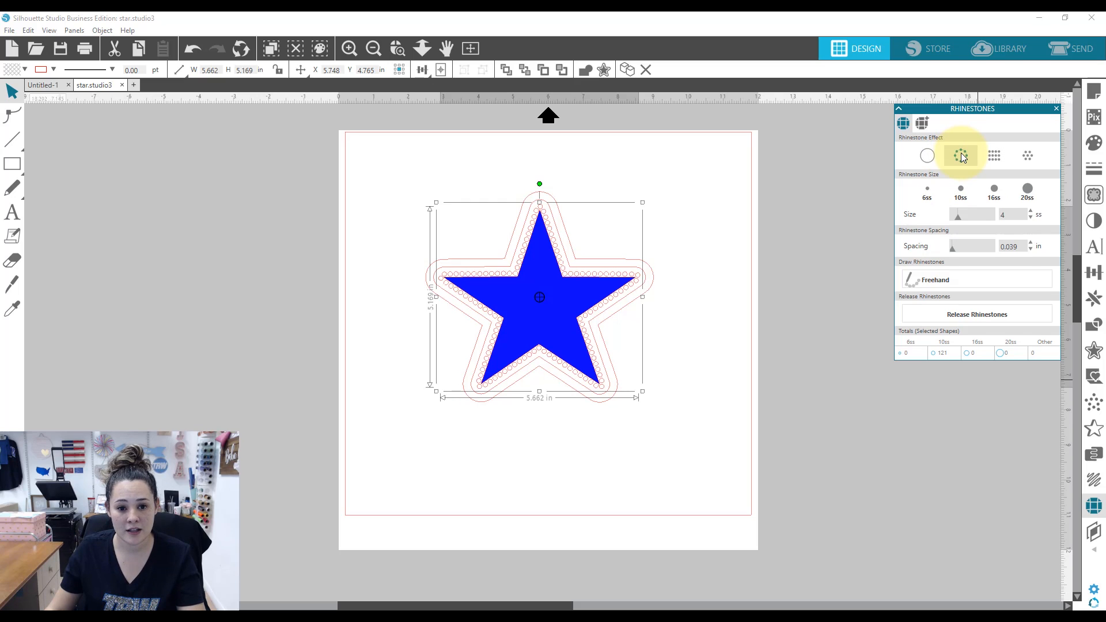
left_click(25, 69)
left_click(165, 112)
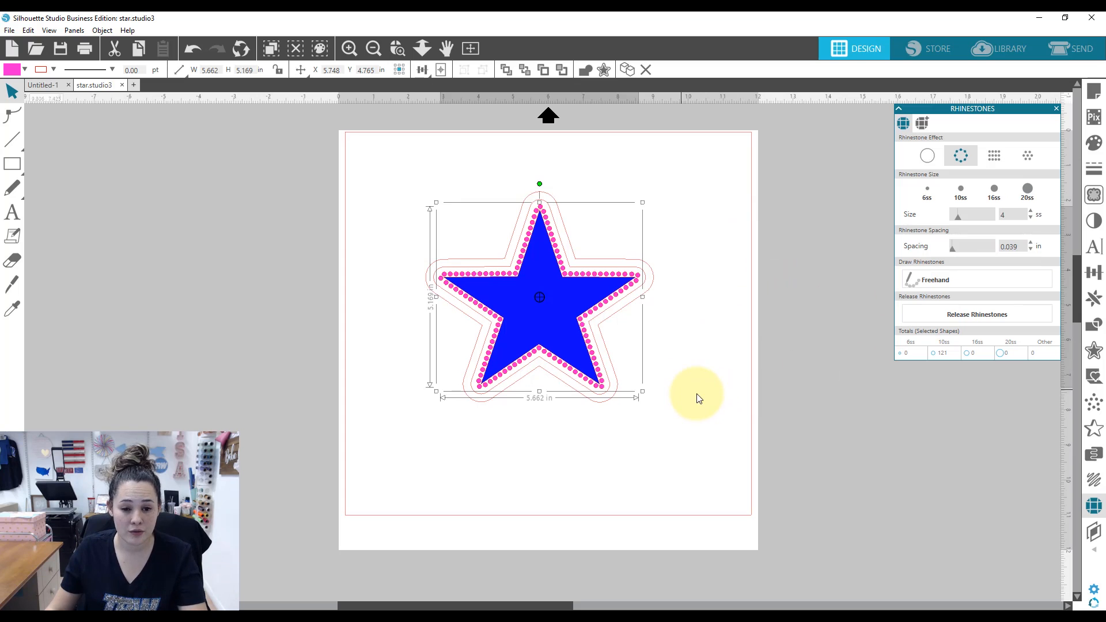
left_click(682, 335)
Apply the edge rhinestone effect to the middle offset outline and fill its stones with the same pink
left_click(644, 277)
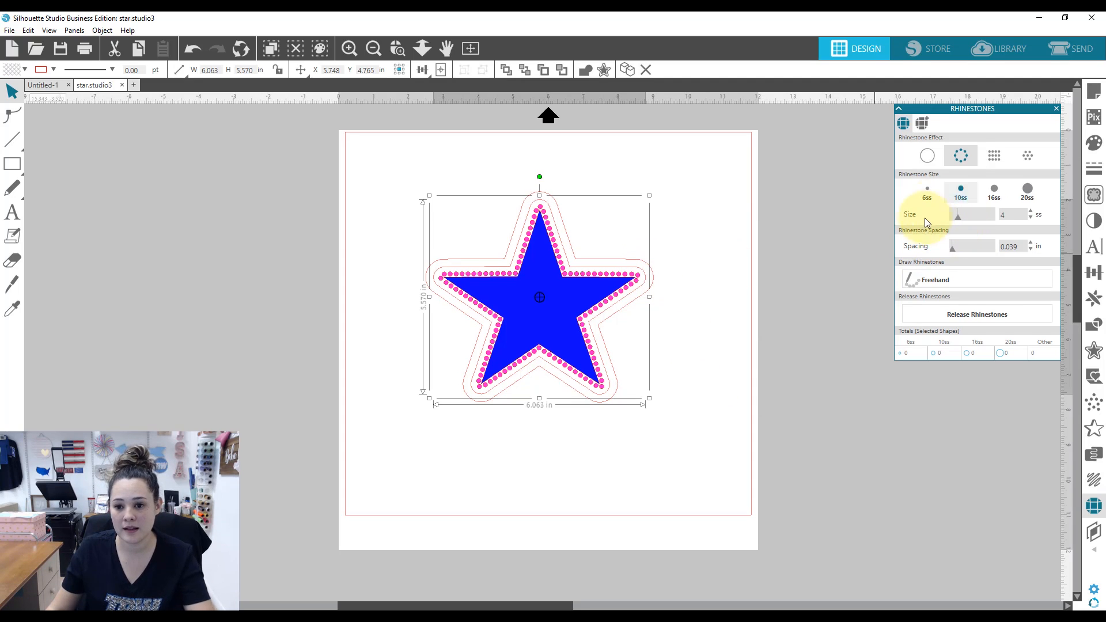
left_click(961, 157)
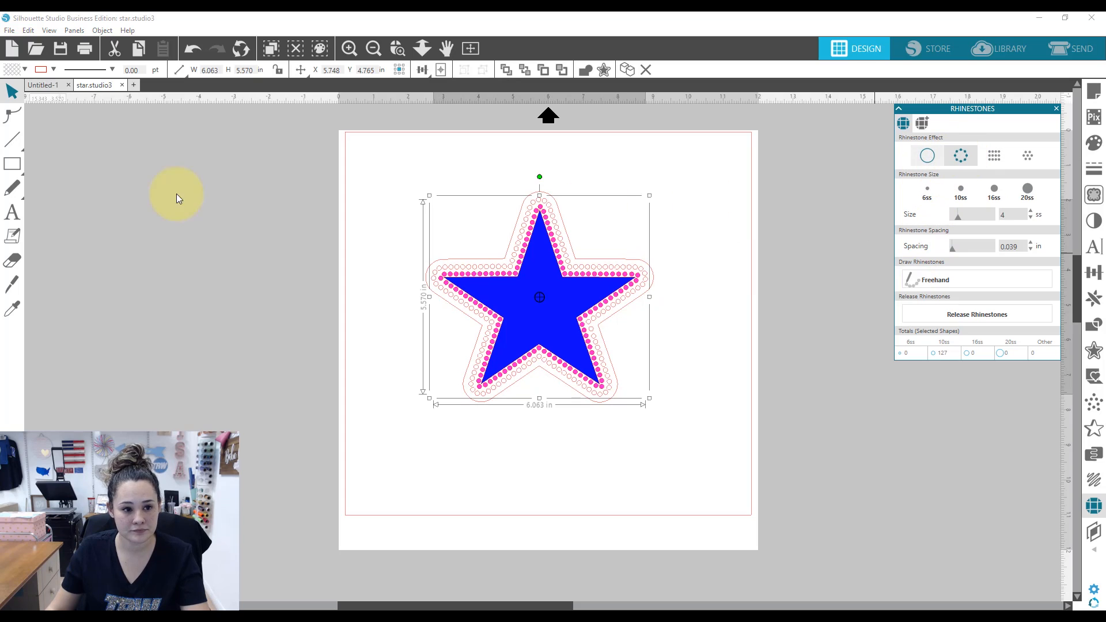
left_click(25, 70)
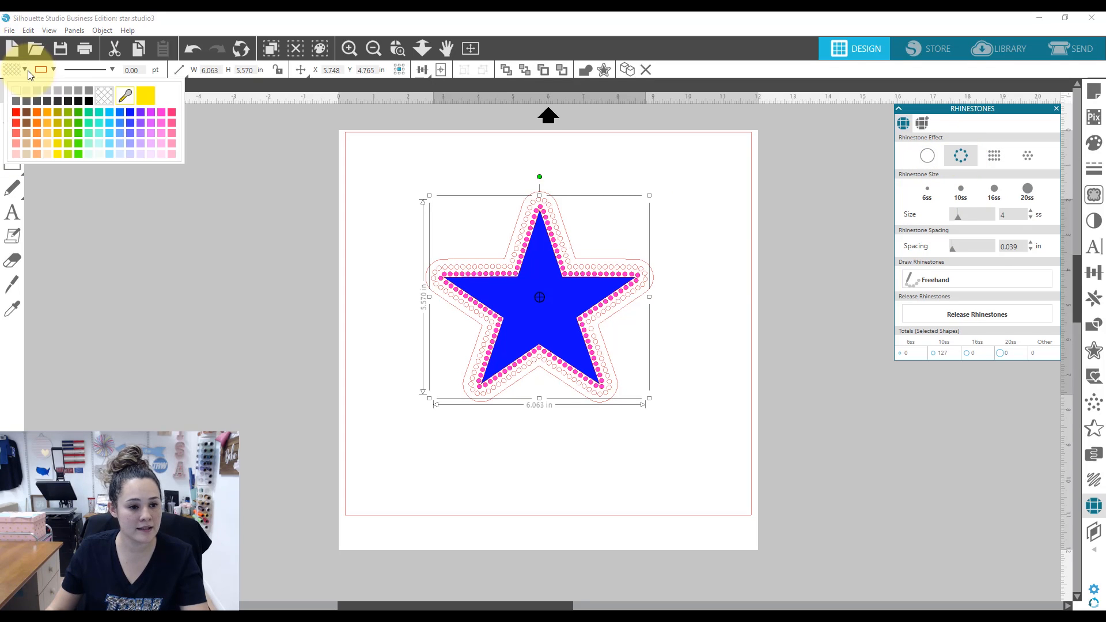
left_click(161, 112)
left_click(927, 386)
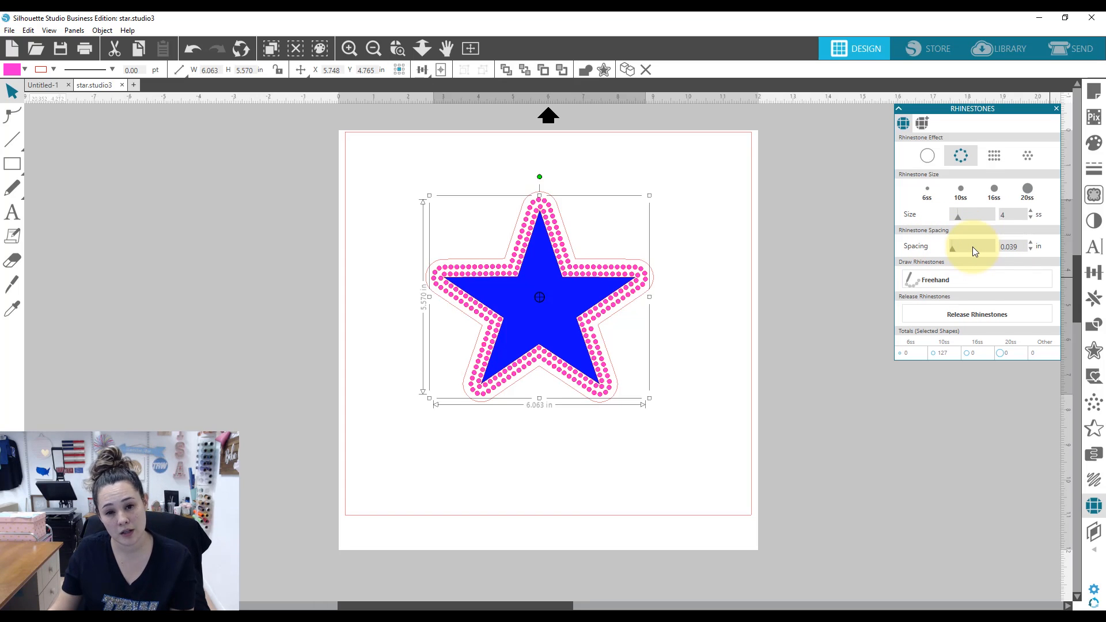
Set the rhinestone spacing of the middle star outline to 0.103 in
double_click(1020, 246)
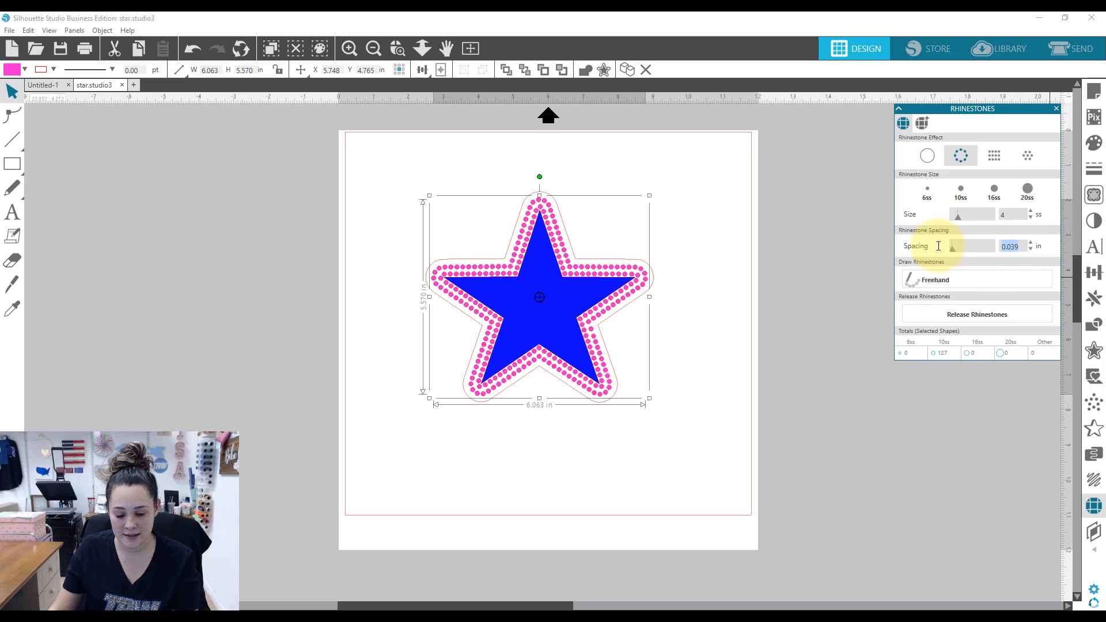
type(".10")
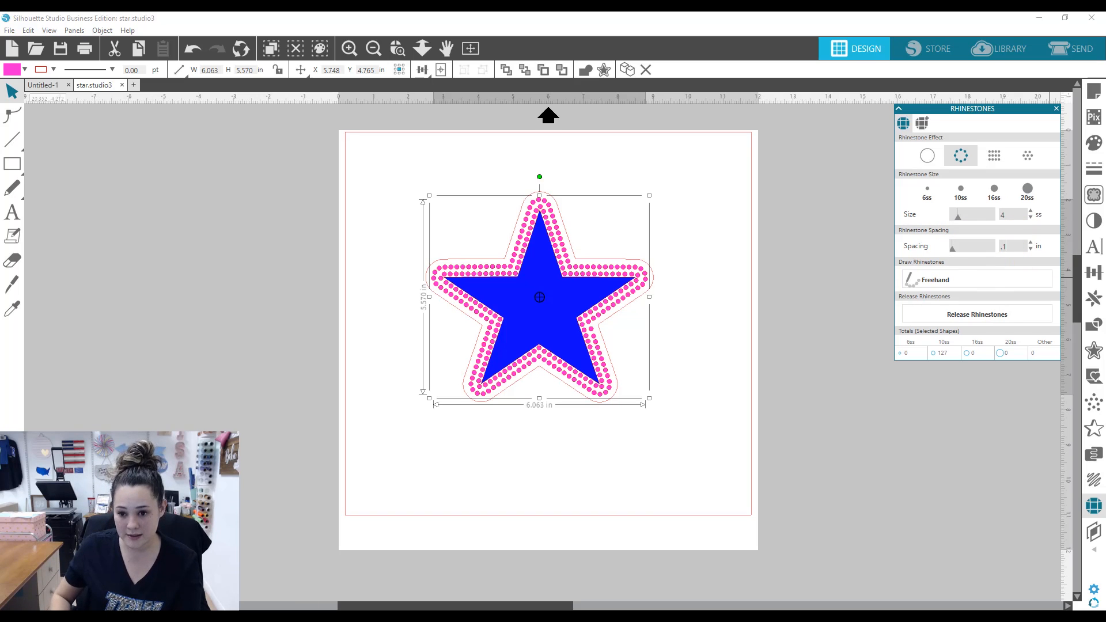
key("Return")
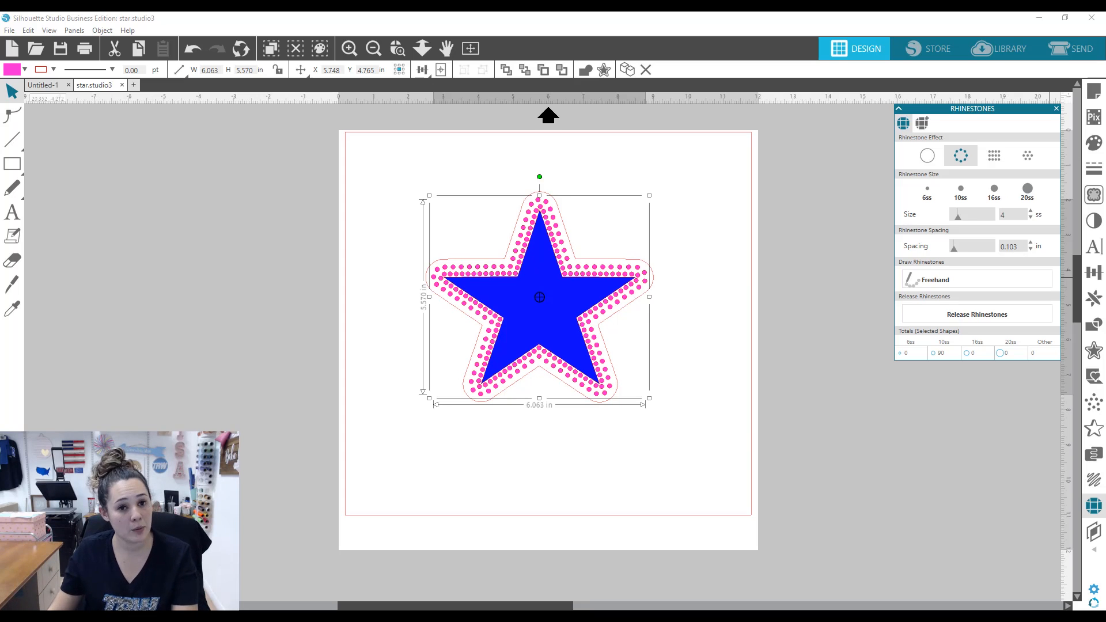
left_click(662, 302)
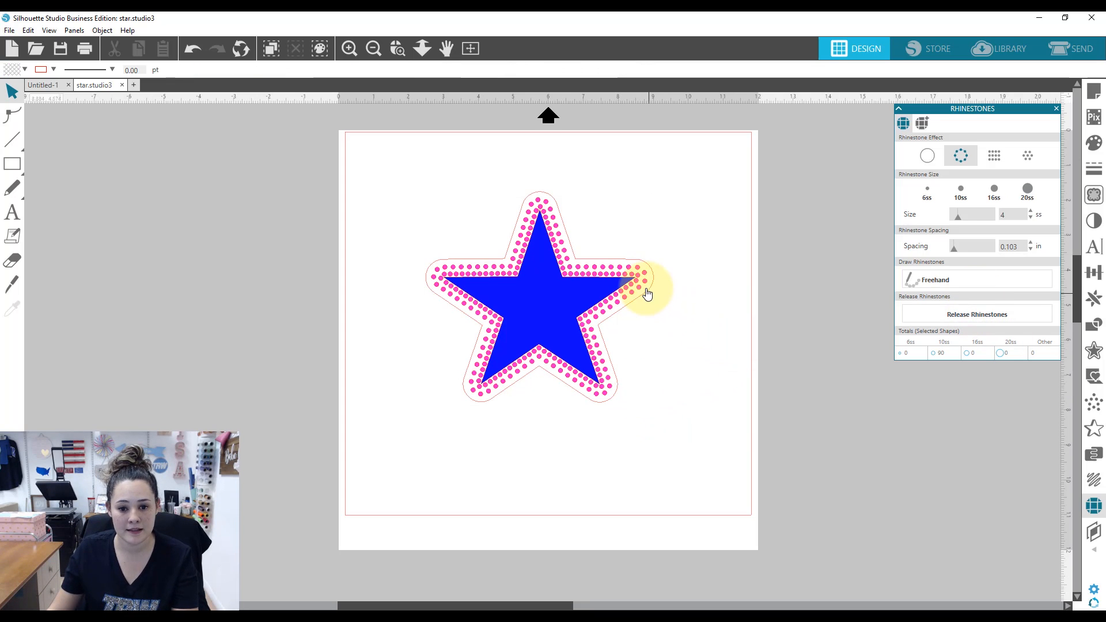
Apply the edge rhinestone effect to the outermost offset outline and fill its stones with pink
left_click(647, 293)
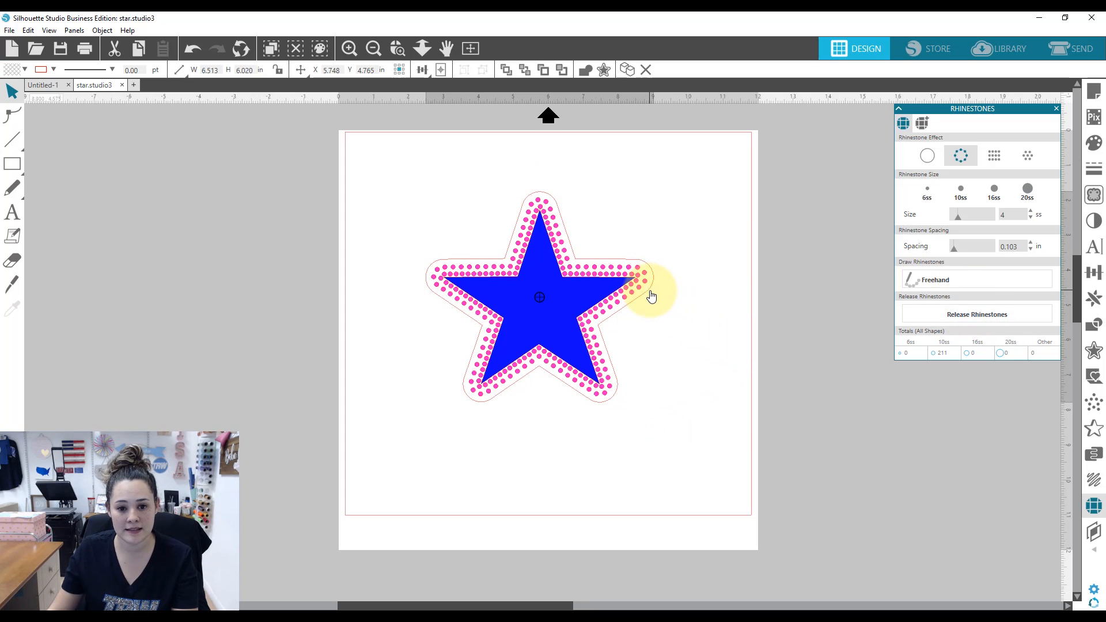
left_click(959, 159)
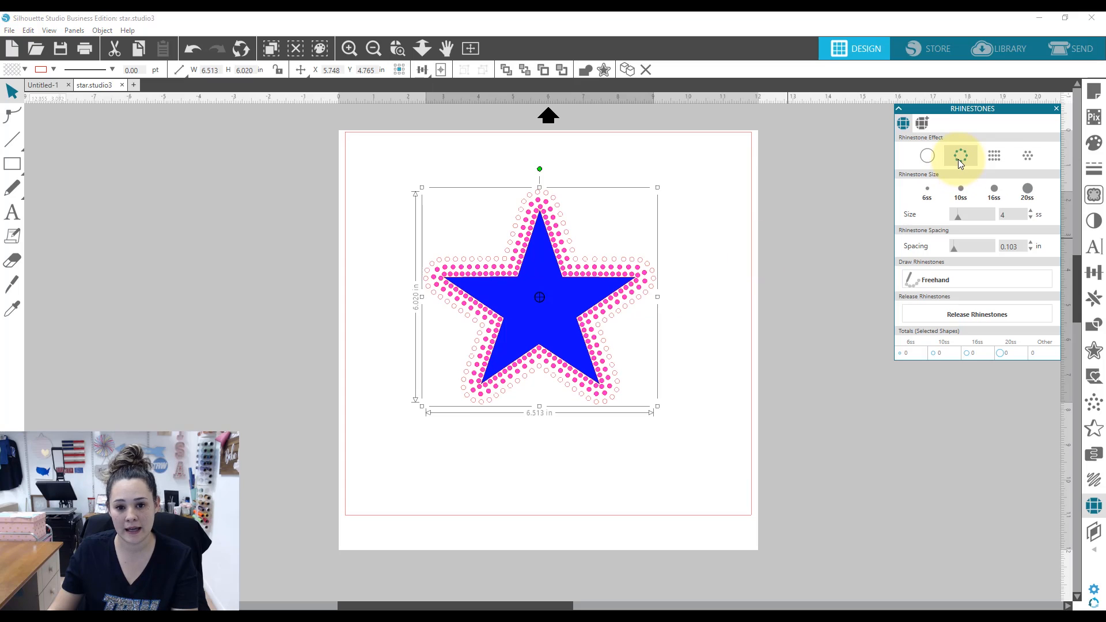
left_click(26, 68)
left_click(161, 113)
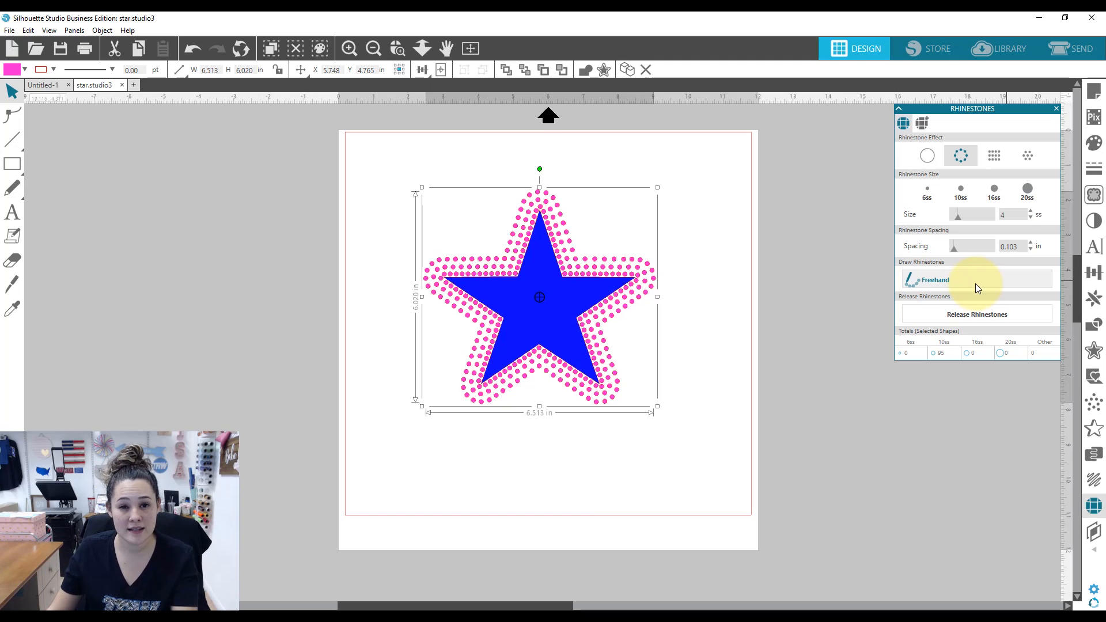
Widen the rhinestone spacing of the outermost star outline, trying 0.225 in first and settling on 0.375 in
left_click_drag(1031, 247, 973, 244)
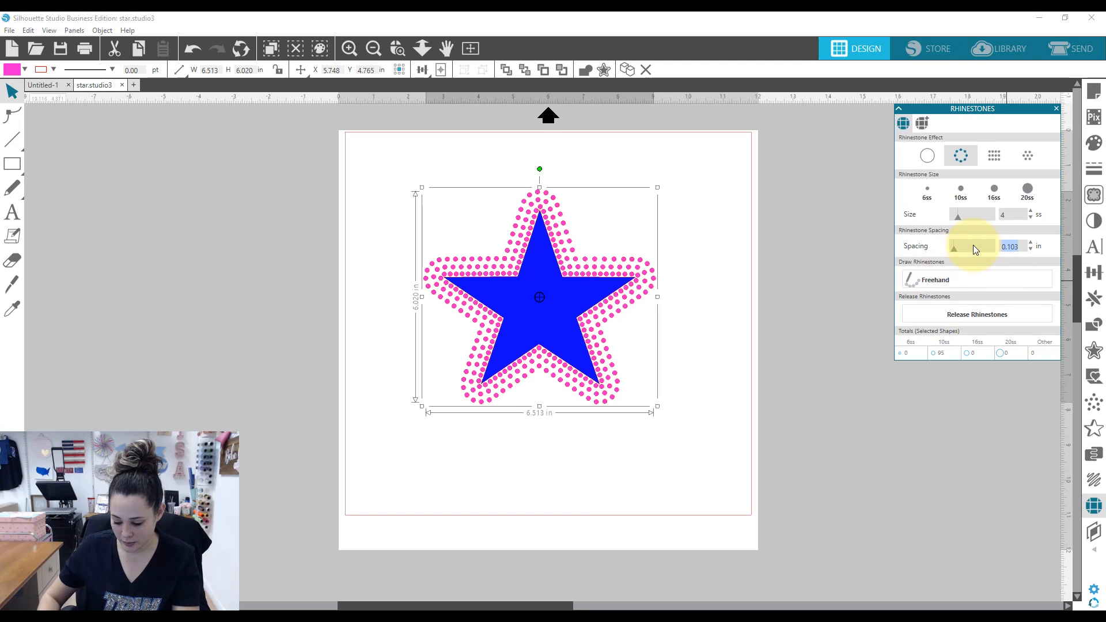
key("BackSpace")
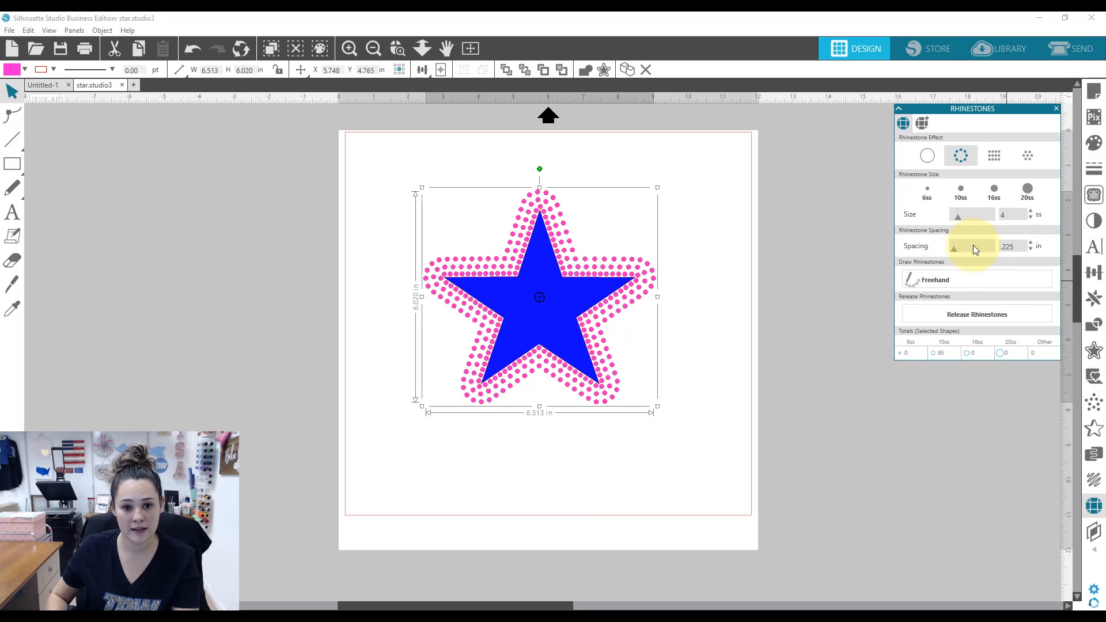
type(".225")
key("Return")
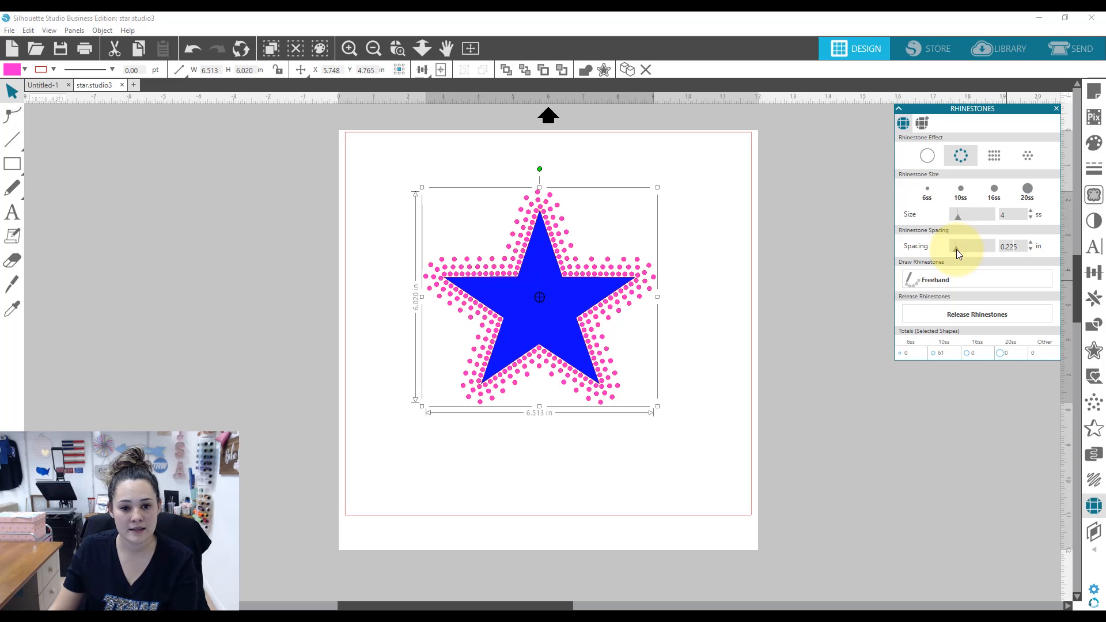
left_click(957, 252)
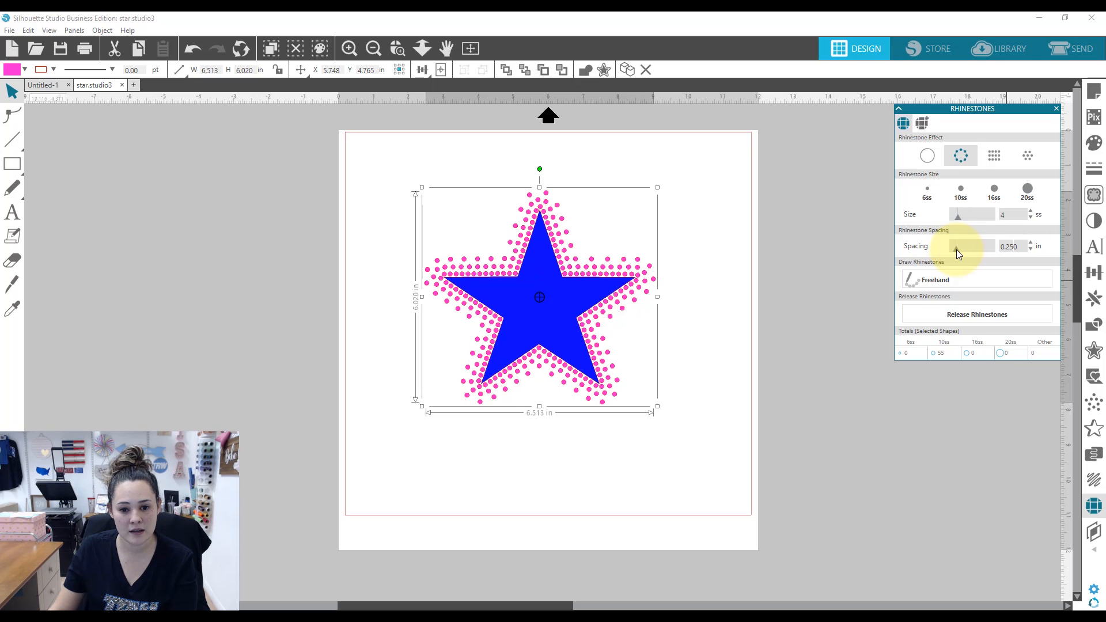
left_click_drag(957, 252, 960, 252)
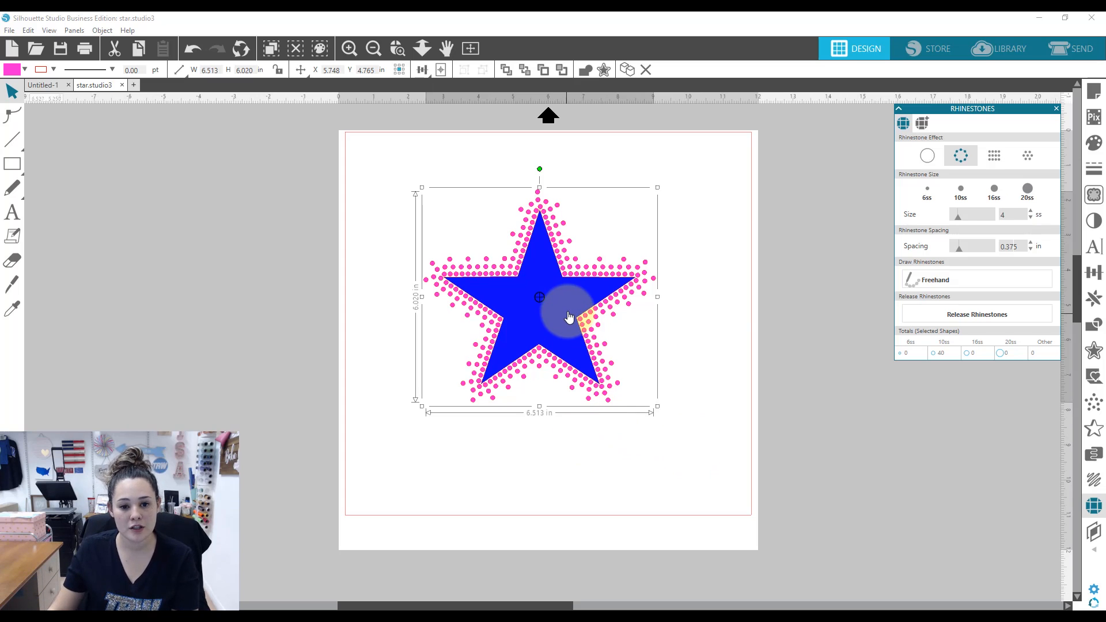
Move the solid blue star out of the rhinestone rows to the empty area left of the page
left_click(337, 347)
left_click_drag(337, 347, 185, 305)
left_click(425, 223)
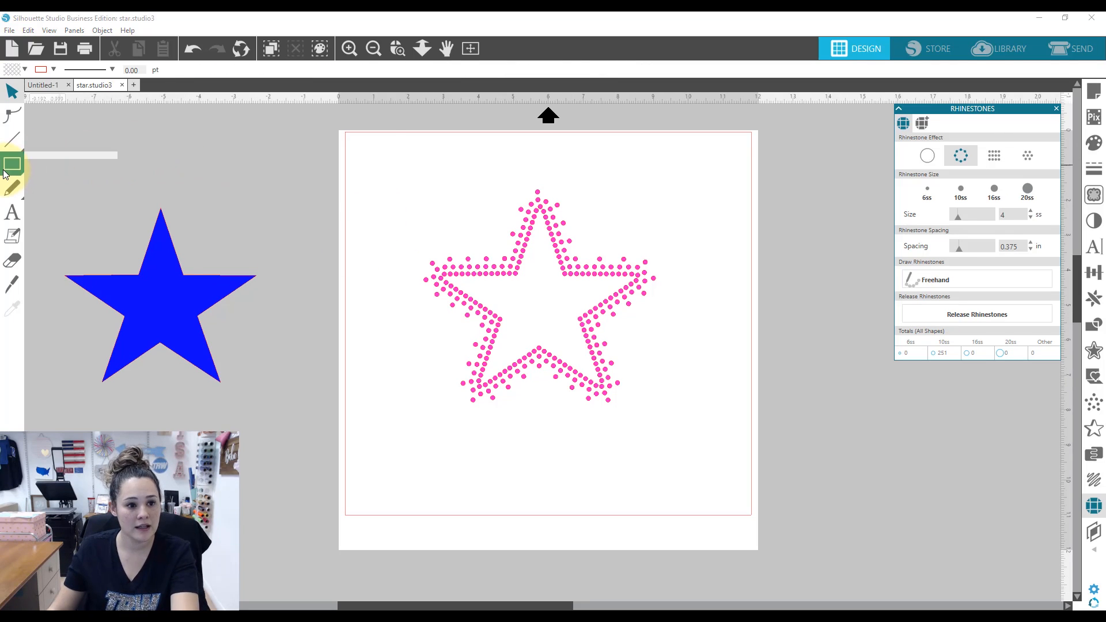
Draw a rectangle about 7.6 by 6.5 in around the rhinestone star and nudge it up slightly to frame the design evenly
mouse_move(4, 174)
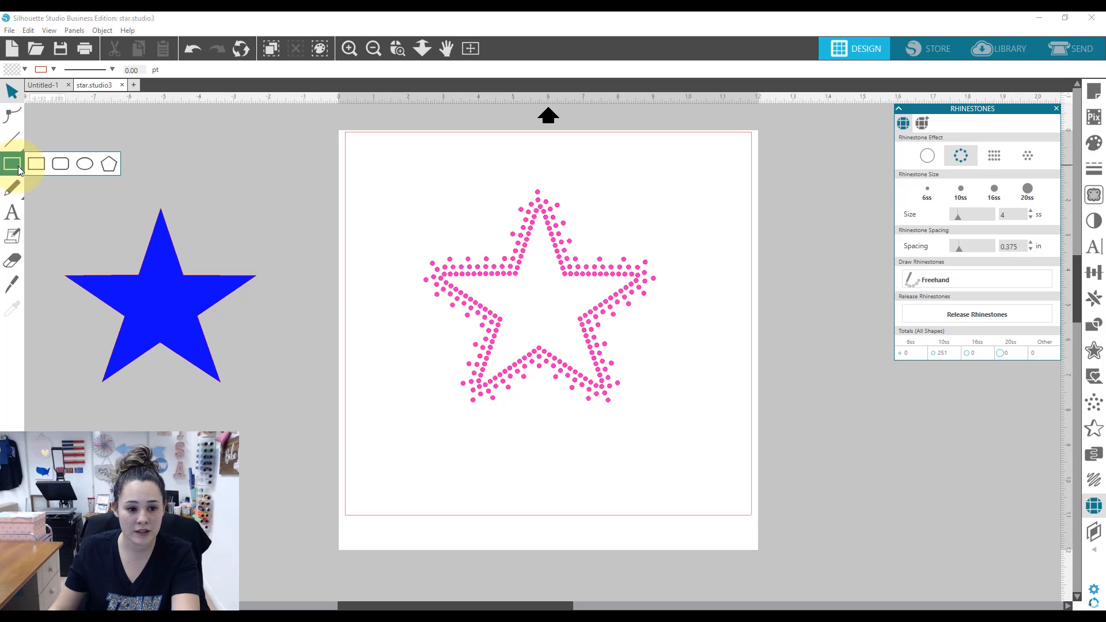
left_click(38, 165)
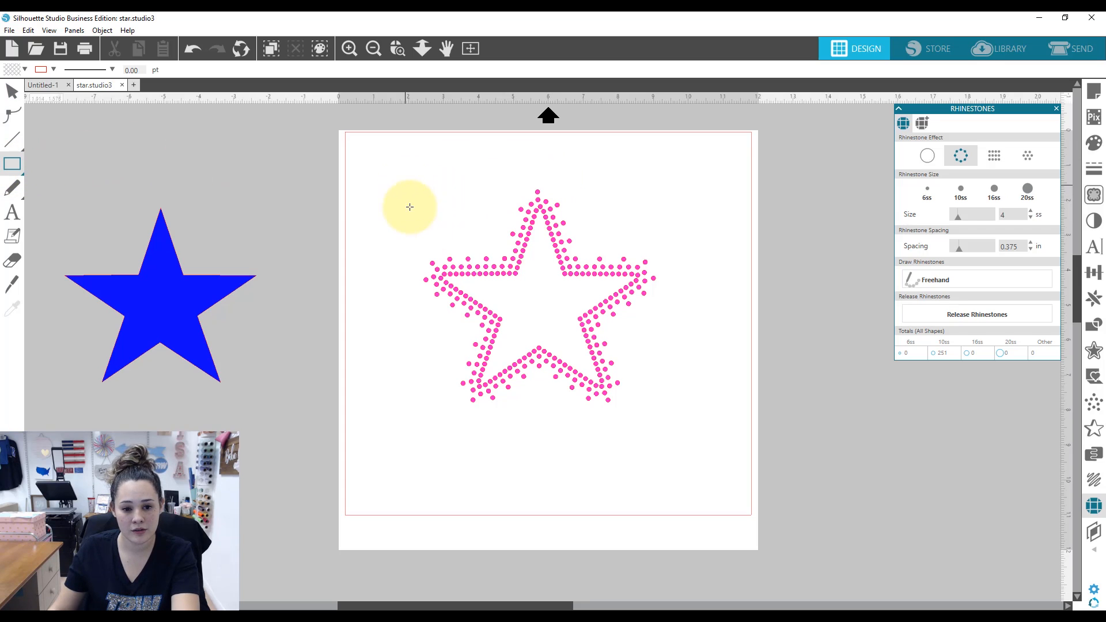
mouse_move(406, 185)
left_mouse_down()
mouse_move(580, 414)
mouse_move(671, 414)
mouse_move(661, 407)
left_mouse_up()
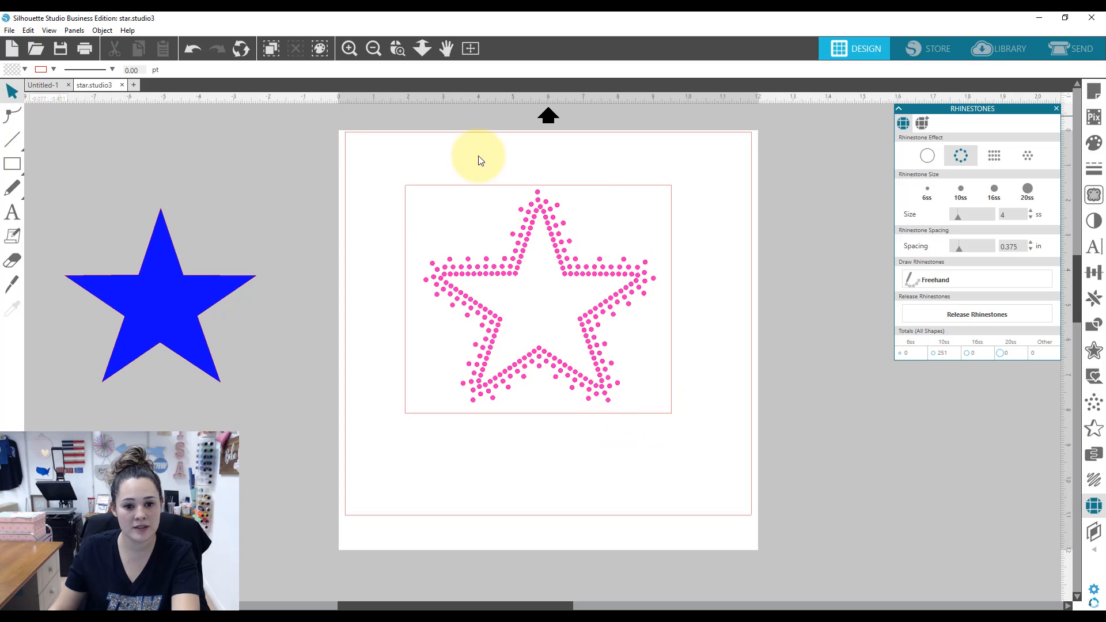
left_click_drag(497, 192, 494, 186)
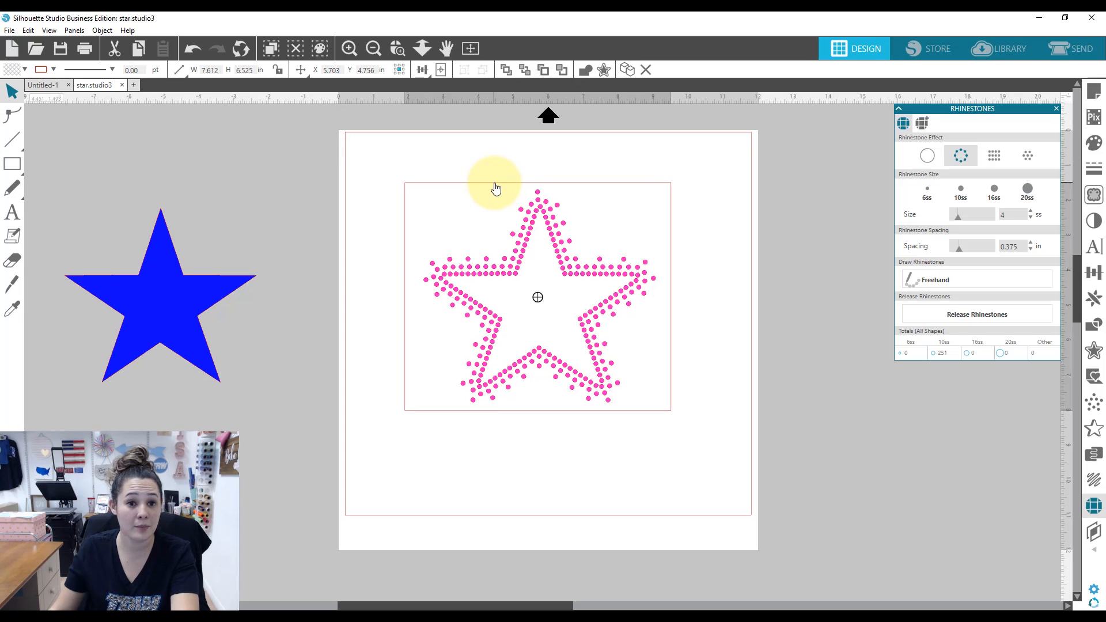
left_click(457, 155)
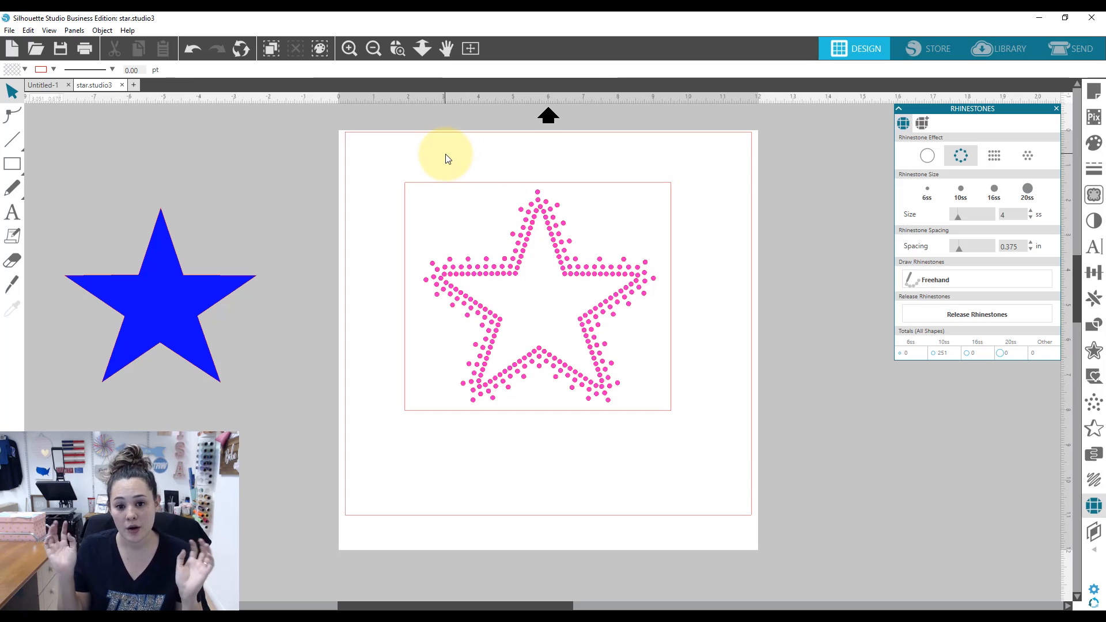